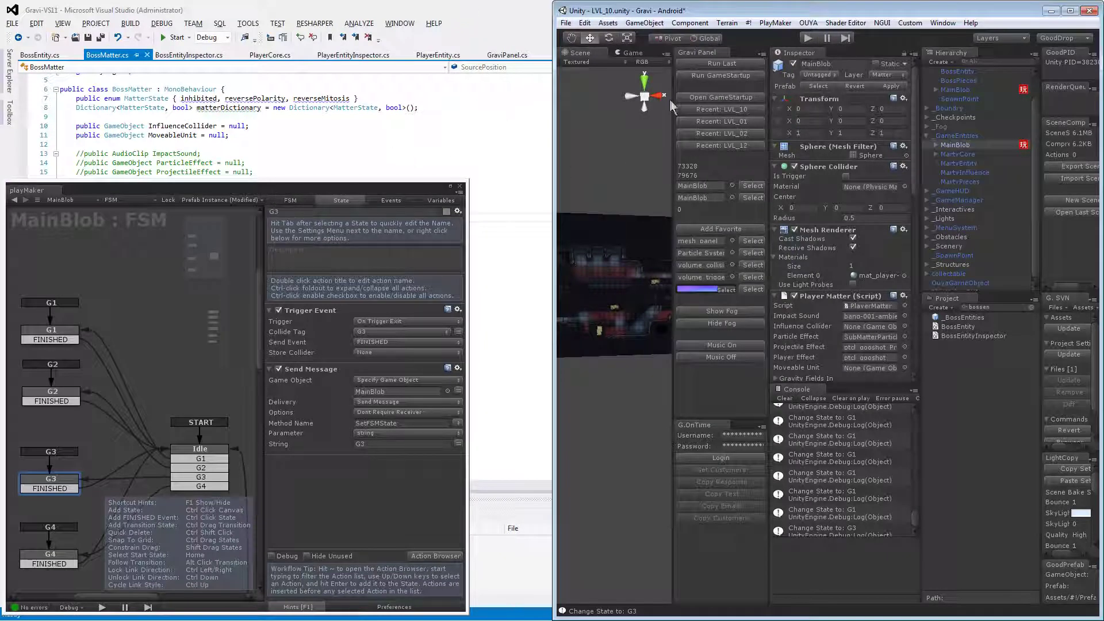
# Maximize the Unity window and compare the MainBlob objects under _BossEntities and _GameEntities, ending on the _GameEntities one
pyautogui.press('super+Up')
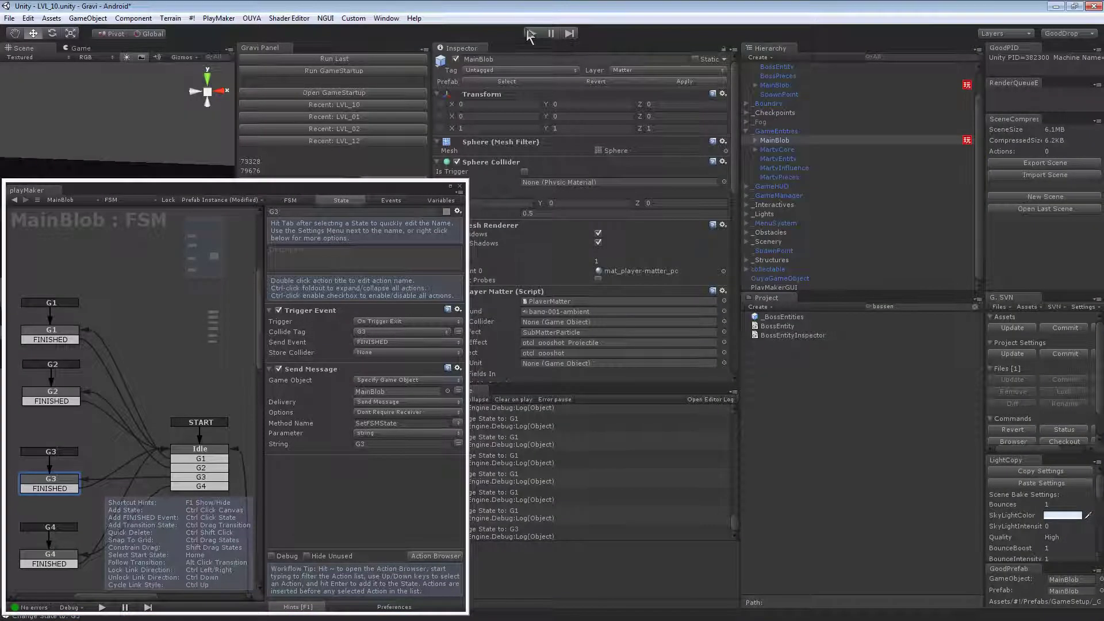
pyautogui.click(797, 143)
pyautogui.scroll(1, 841, 205)
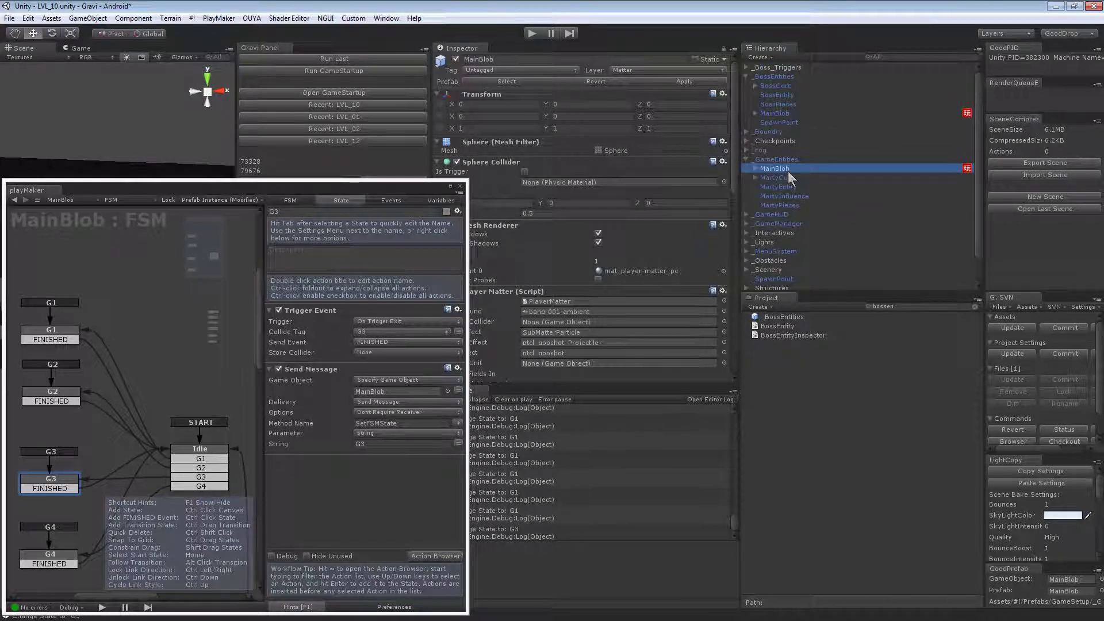
pyautogui.click(792, 112)
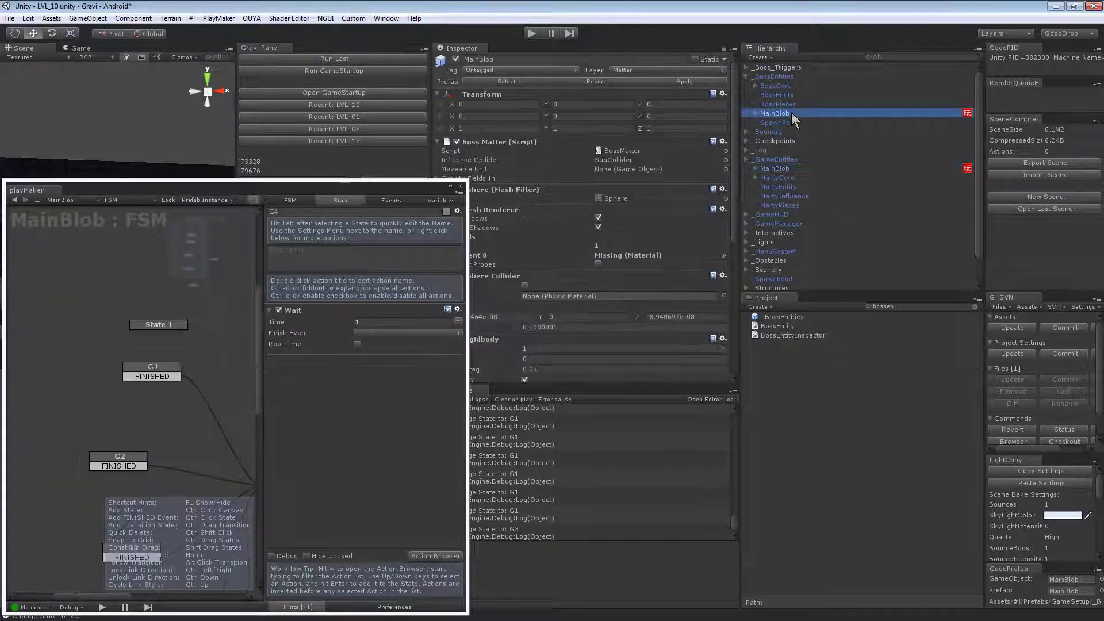
pyautogui.click(788, 169)
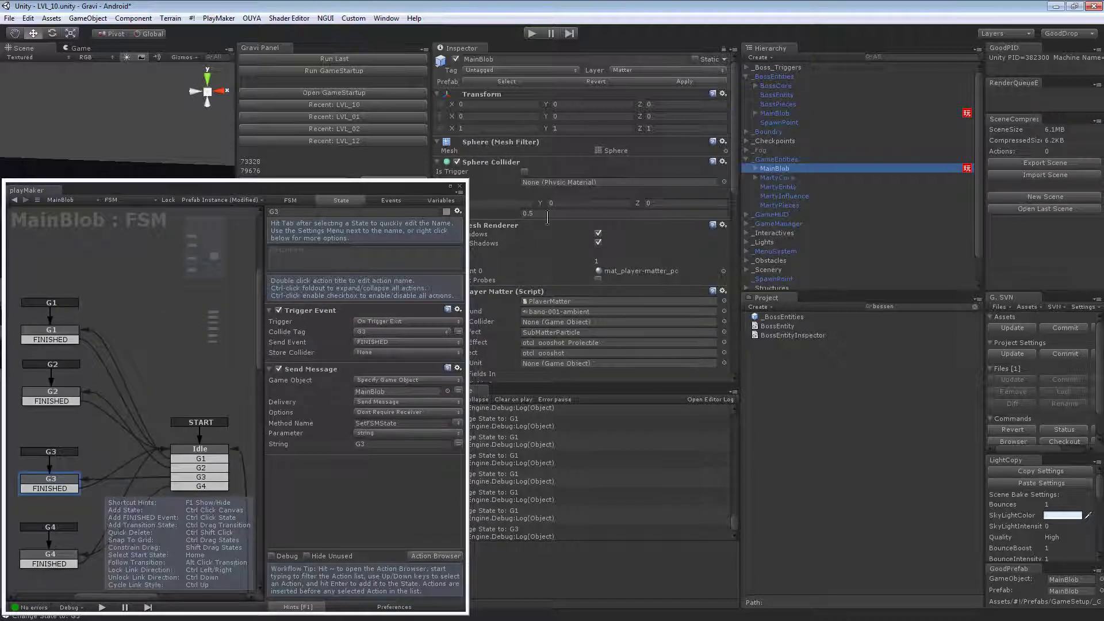
# Move the playMaker editor out of the way, widen the scene view, and play the level with the player blob steered into G3
pyautogui.moveTo(262, 191); pyautogui.dragTo(478, 620)
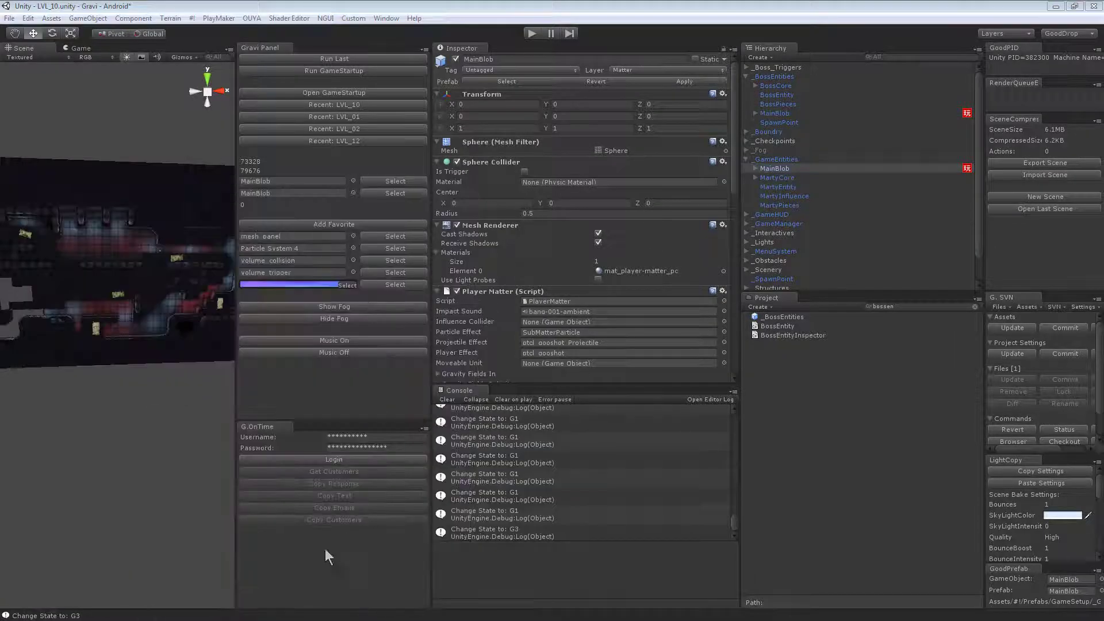
pyautogui.moveTo(238, 551); pyautogui.dragTo(426, 554)
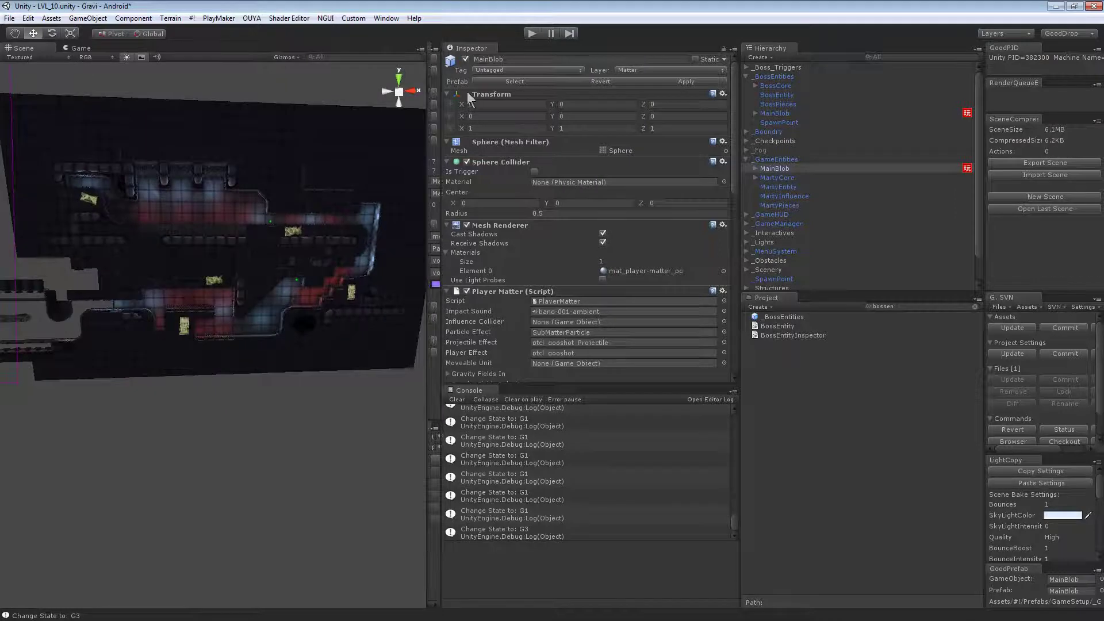
pyautogui.click(529, 36)
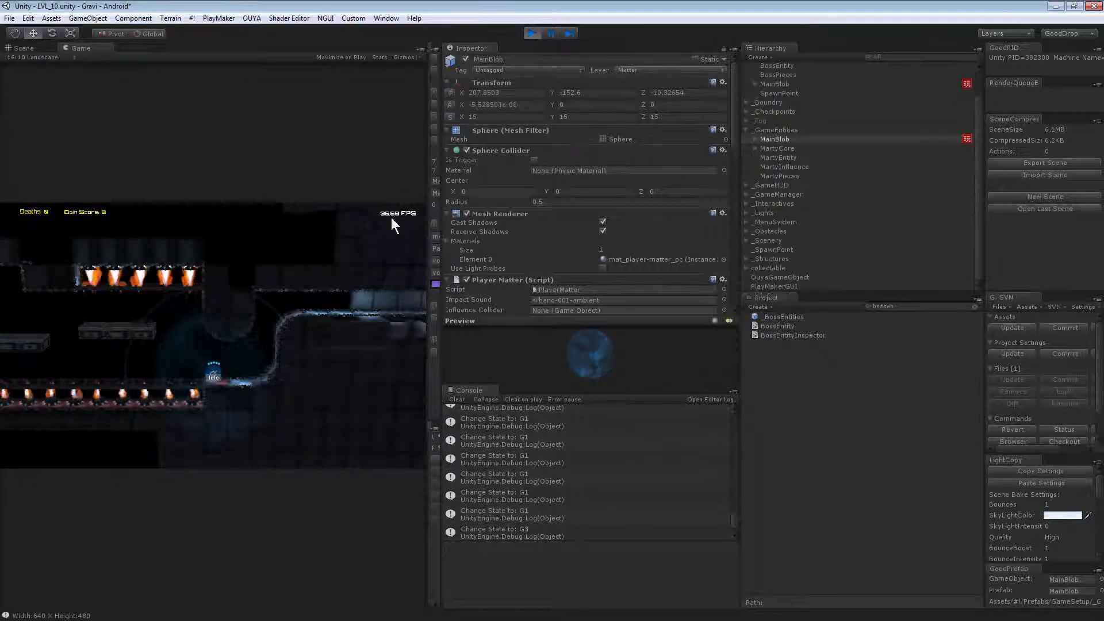
pyautogui.press('a')
pyautogui.press('a')
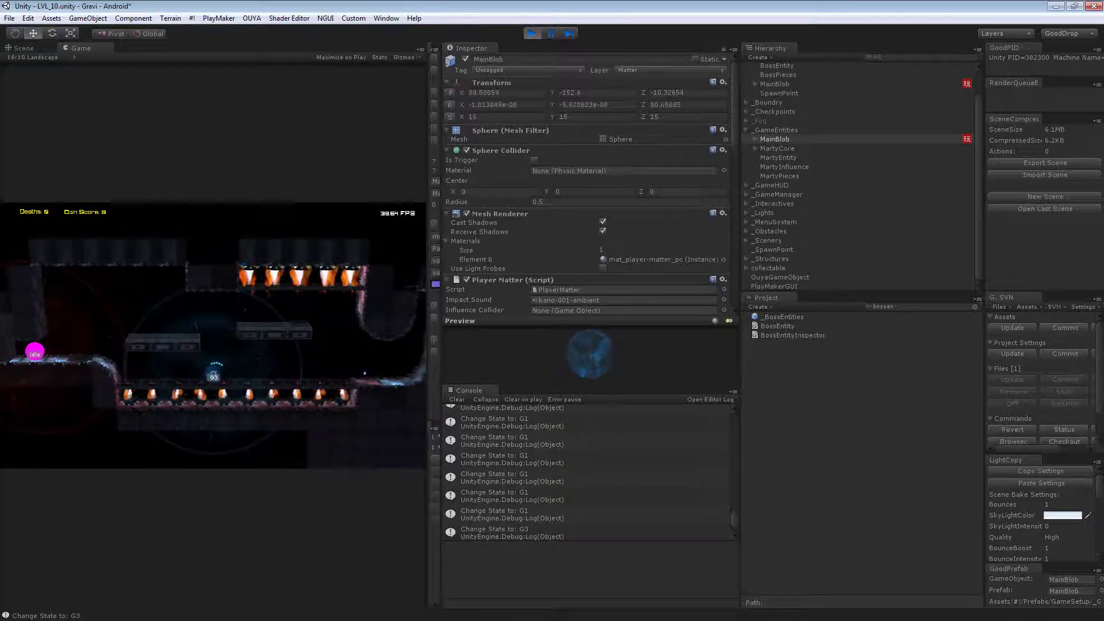
# Bring the playMaker editor over the game view and examine the running state machine of the MainBlob under _BossEntities
pyautogui.moveTo(642, 620); pyautogui.dragTo(855, 125)
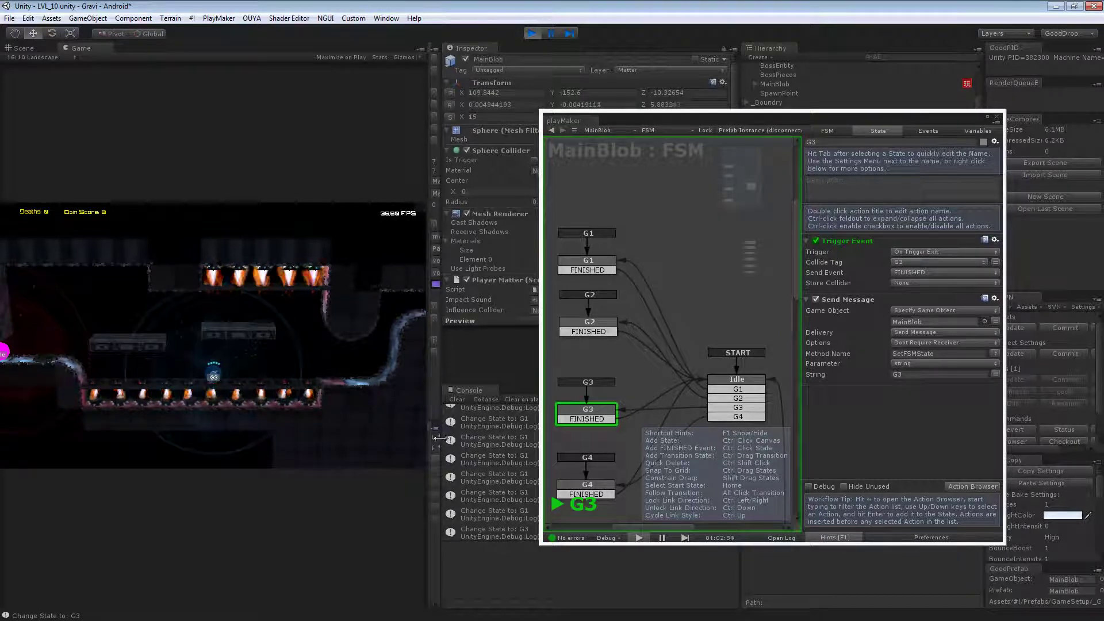
pyautogui.moveTo(754, 122); pyautogui.dragTo(295, 139)
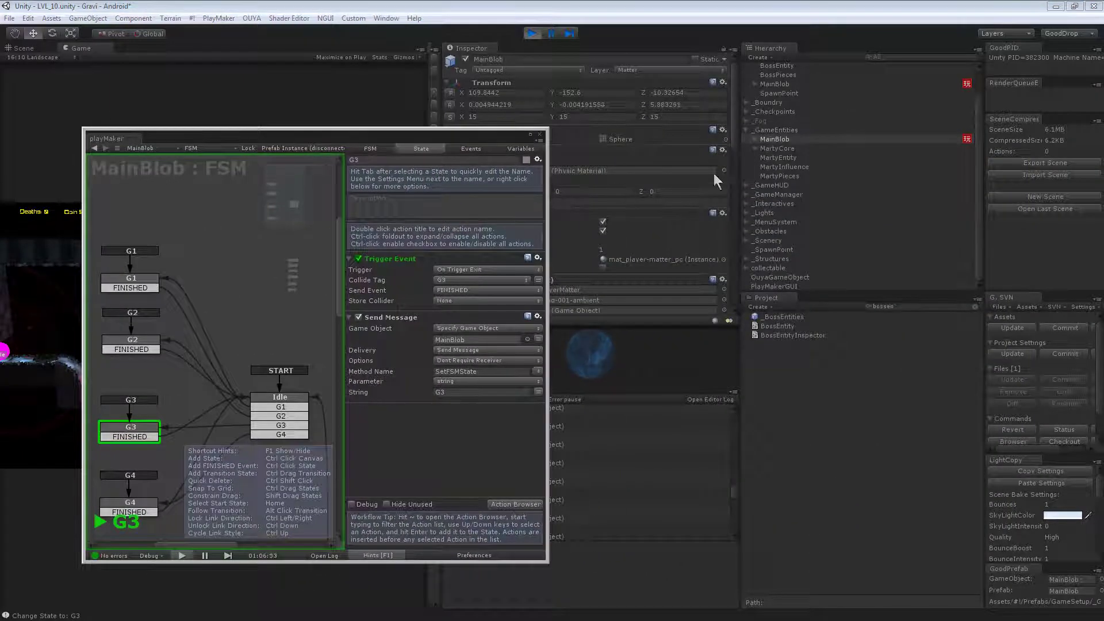
pyautogui.click(795, 83)
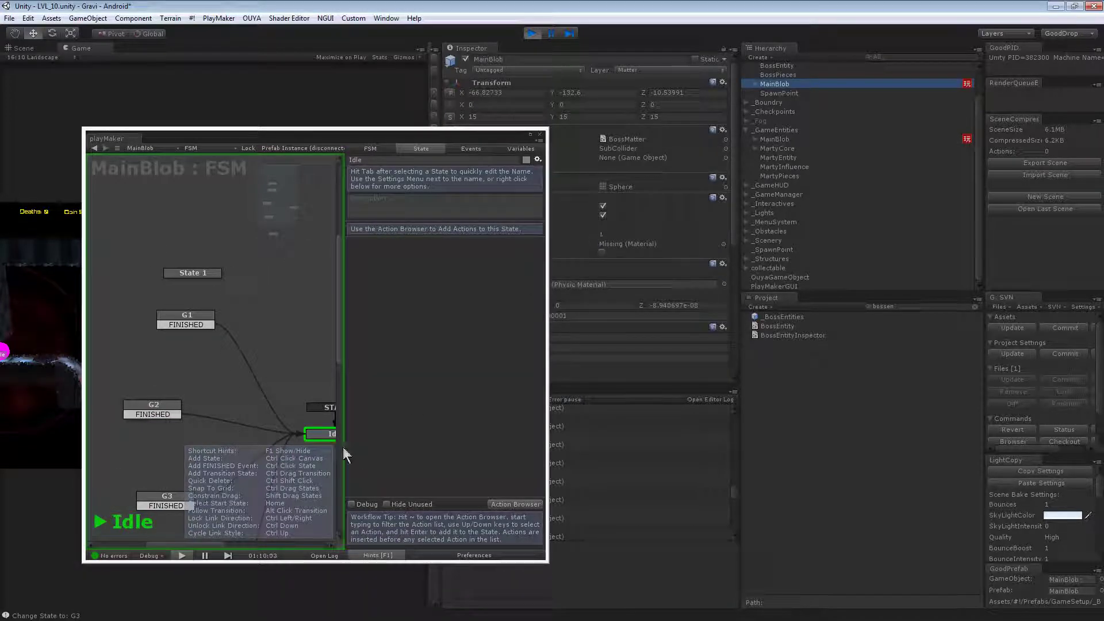
pyautogui.moveTo(209, 544); pyautogui.dragTo(223, 544)
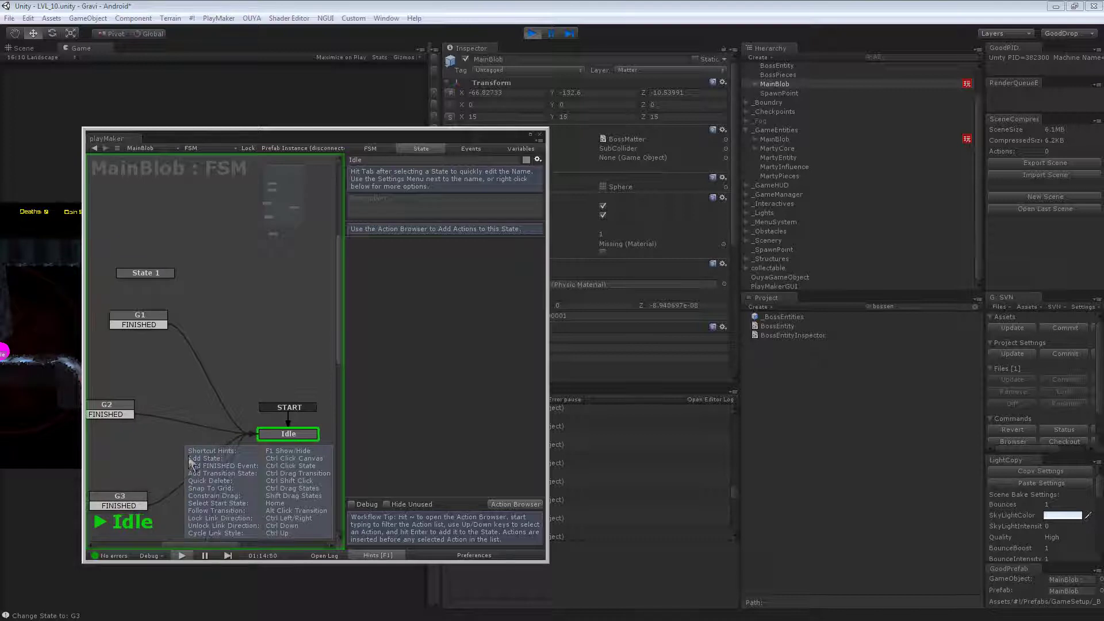
pyautogui.scroll(-2, 187, 424)
pyautogui.scroll(-2, 188, 422)
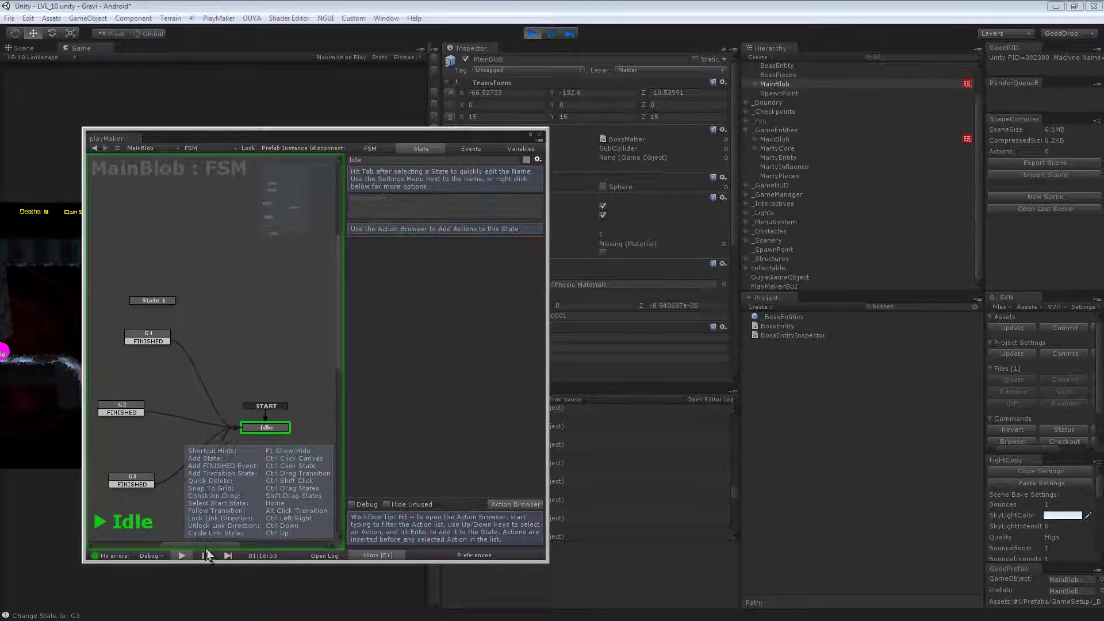
pyautogui.moveTo(210, 544); pyautogui.dragTo(200, 544)
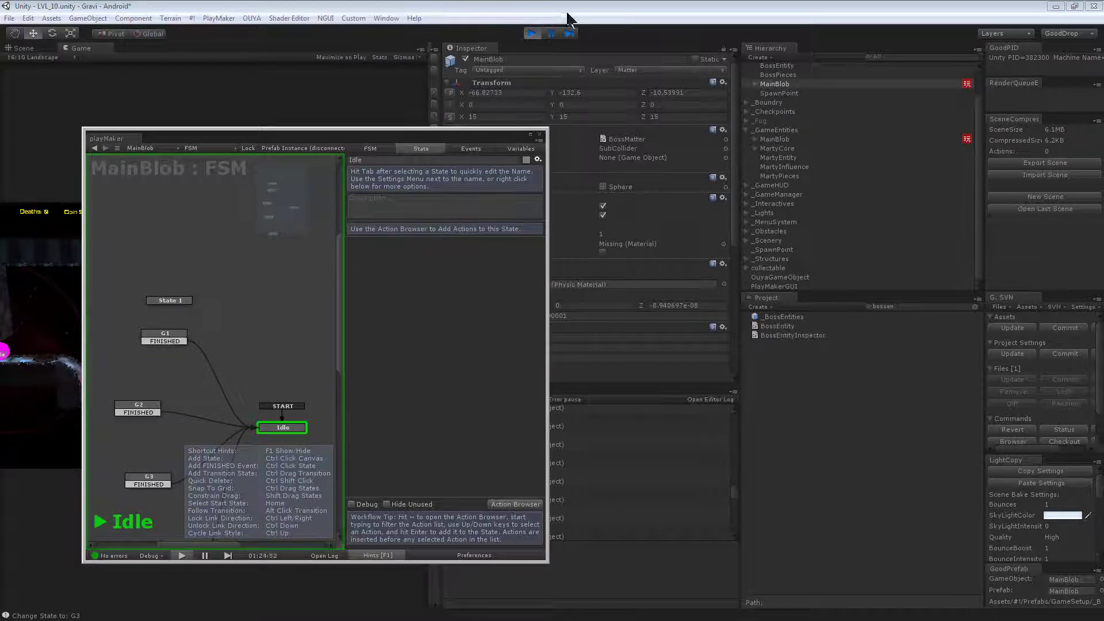
# Pause the game and examine the G1, G2 and G3 states in the boss MainBlob's state machine
pyautogui.click(551, 34)
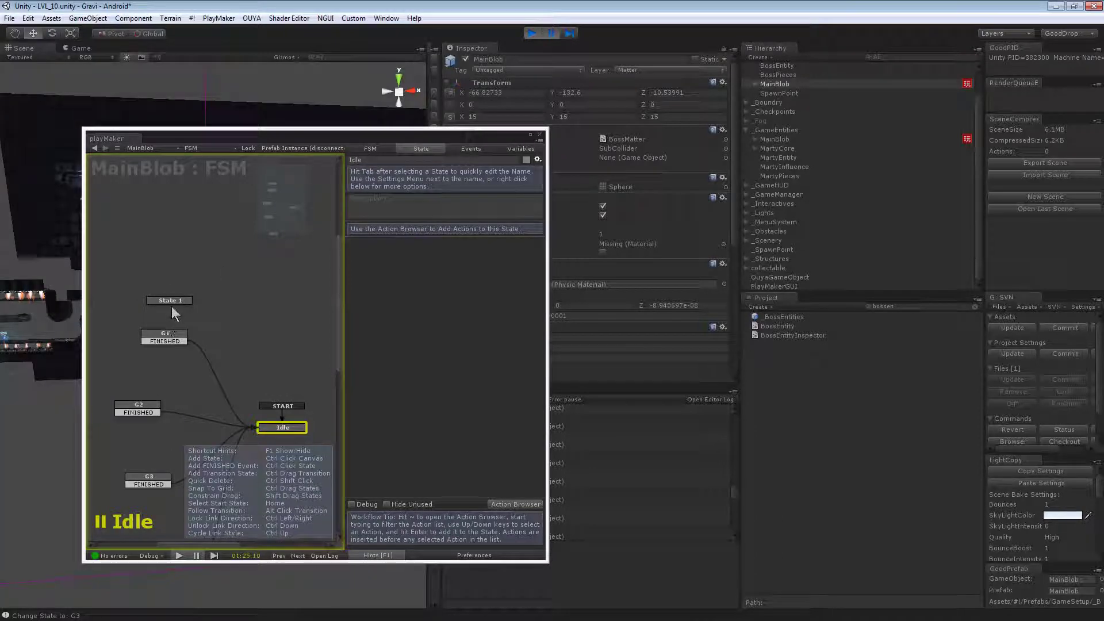
pyautogui.click(166, 340)
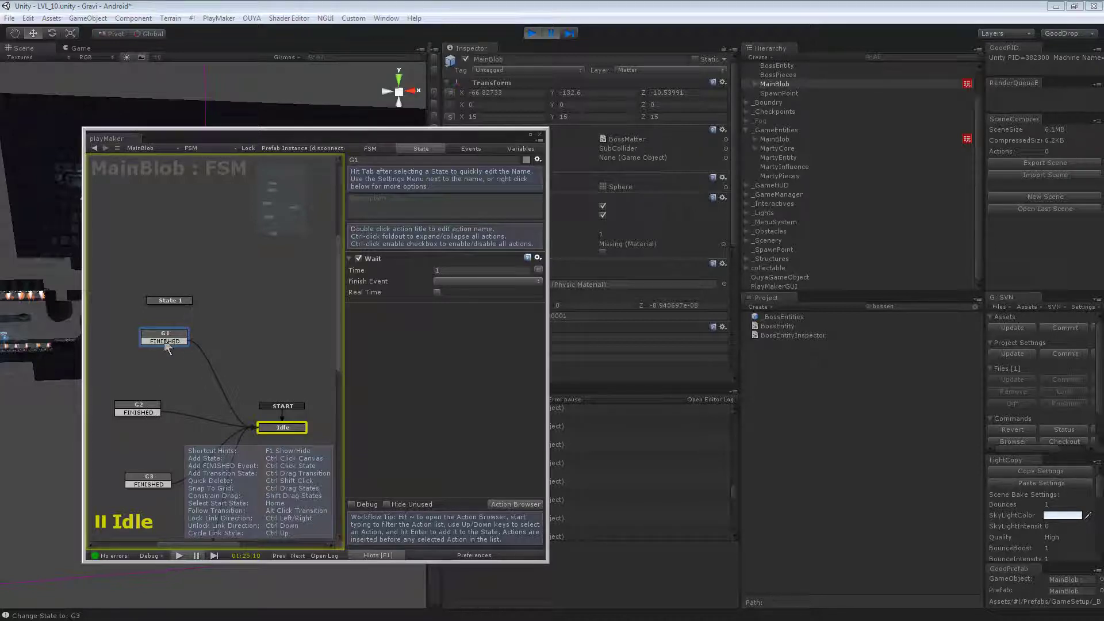
pyautogui.click(147, 408)
pyautogui.click(159, 482)
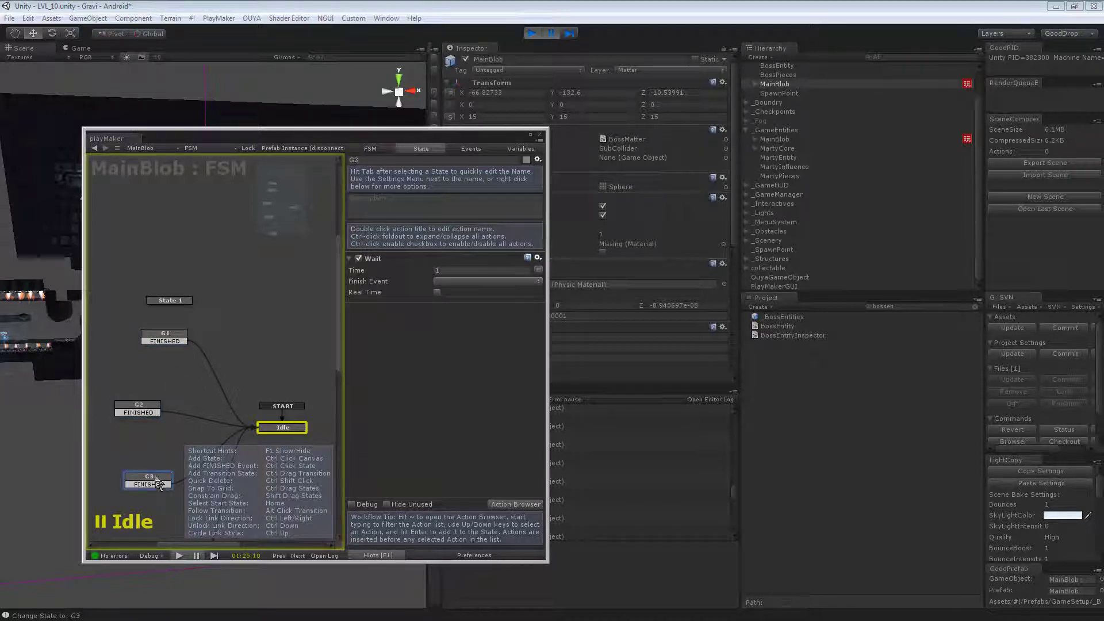
pyautogui.moveTo(336, 339); pyautogui.dragTo(259, 395)
pyautogui.click(304, 329)
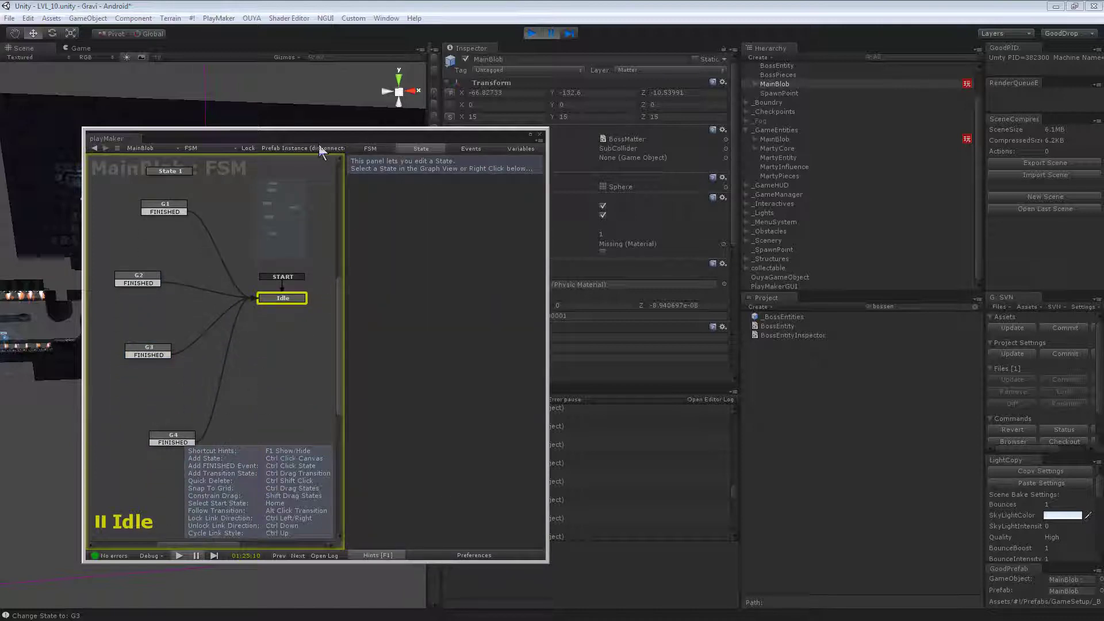
# Check the selectable FSMs and objects in the playMaker editor and try to switch to the second MainBlob entry
pyautogui.click(172, 149)
pyautogui.click(194, 168)
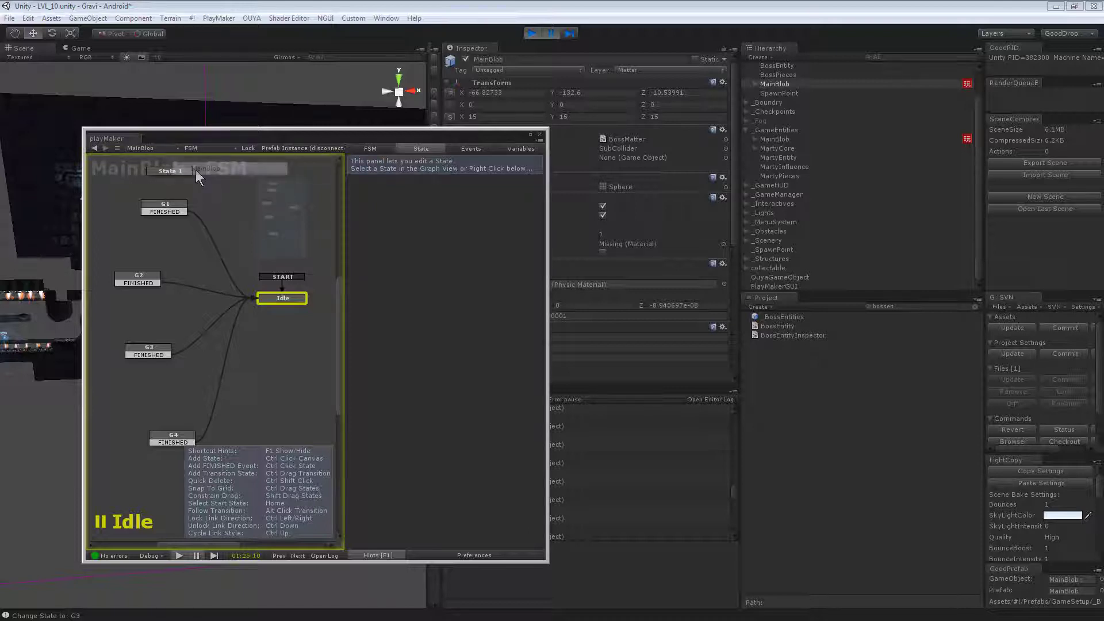
pyautogui.click(150, 149)
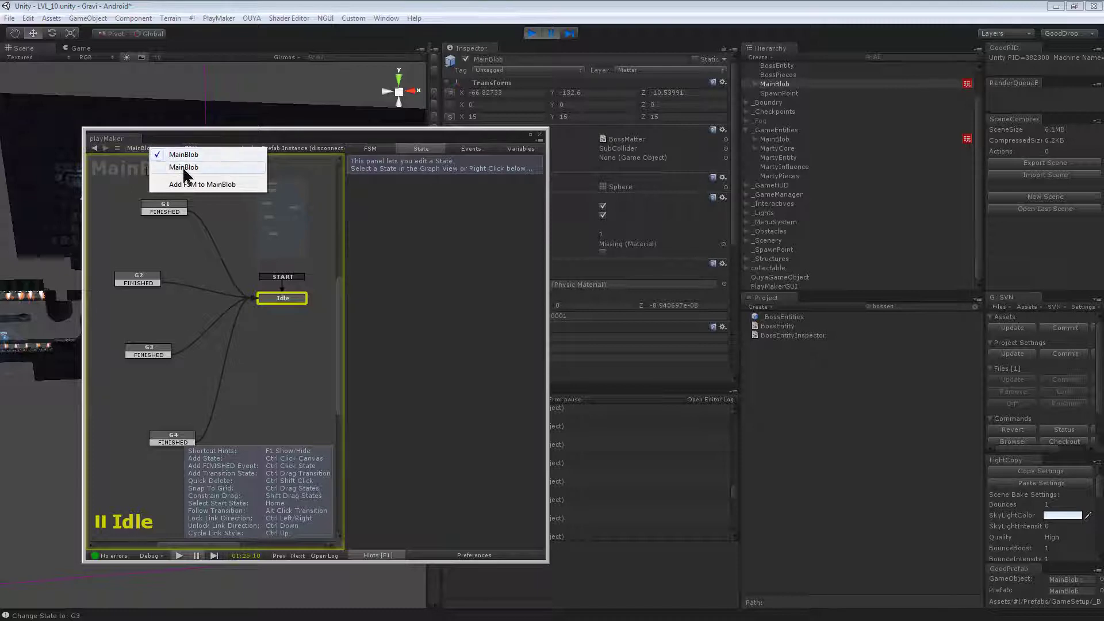
pyautogui.click(183, 168)
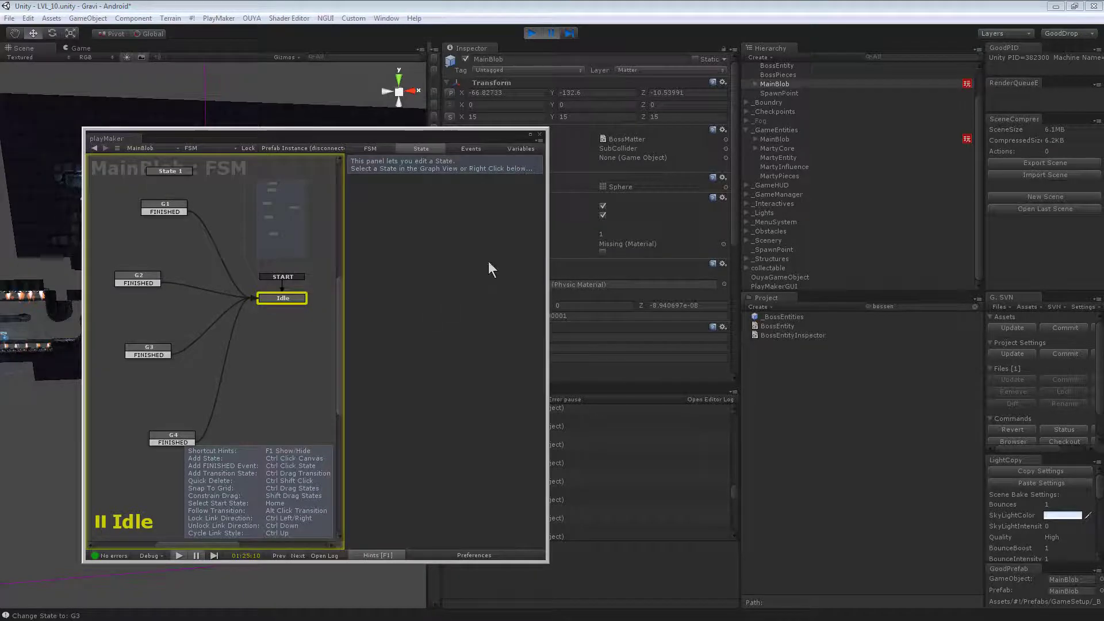
# Examine the Send Message action in the G3 state of the _GameEntities MainBlob, locating its target object and checking its String parameter
pyautogui.click(843, 140)
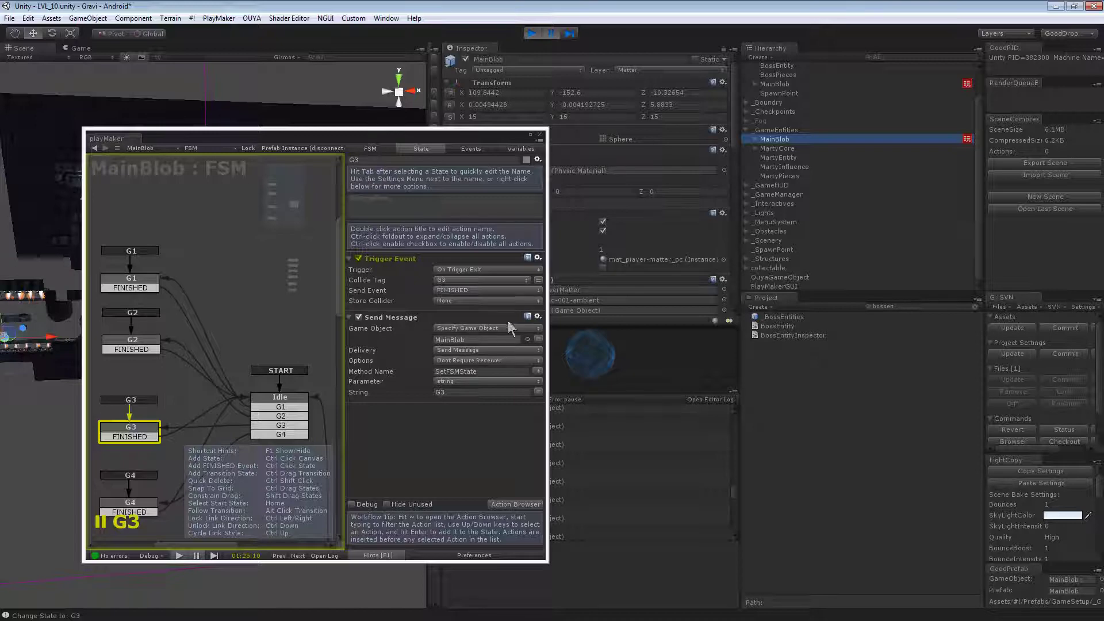
pyautogui.click(466, 340)
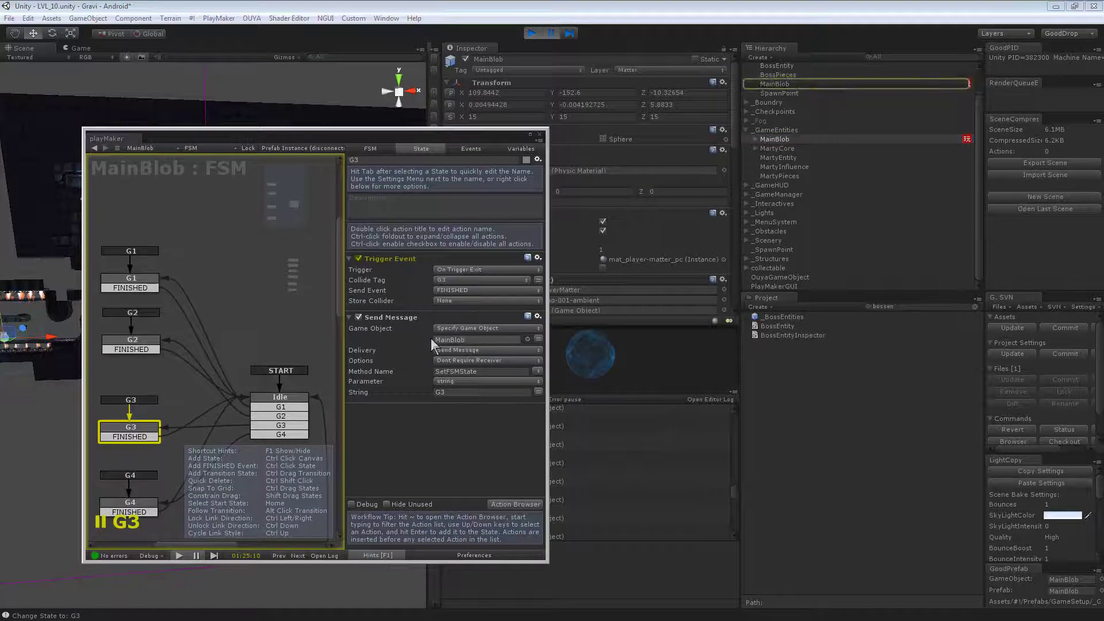
pyautogui.click(448, 395)
pyautogui.write('G3')
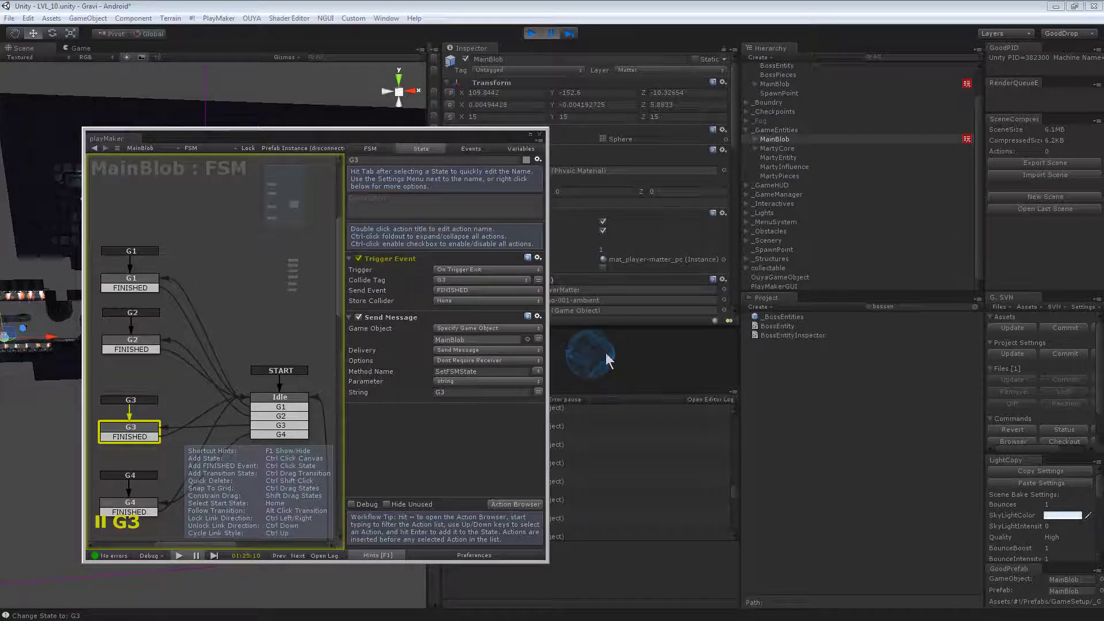
# Uncover the console and inspect the details of a "Change State to: G1" log entry
pyautogui.moveTo(421, 143); pyautogui.dragTo(360, 101)
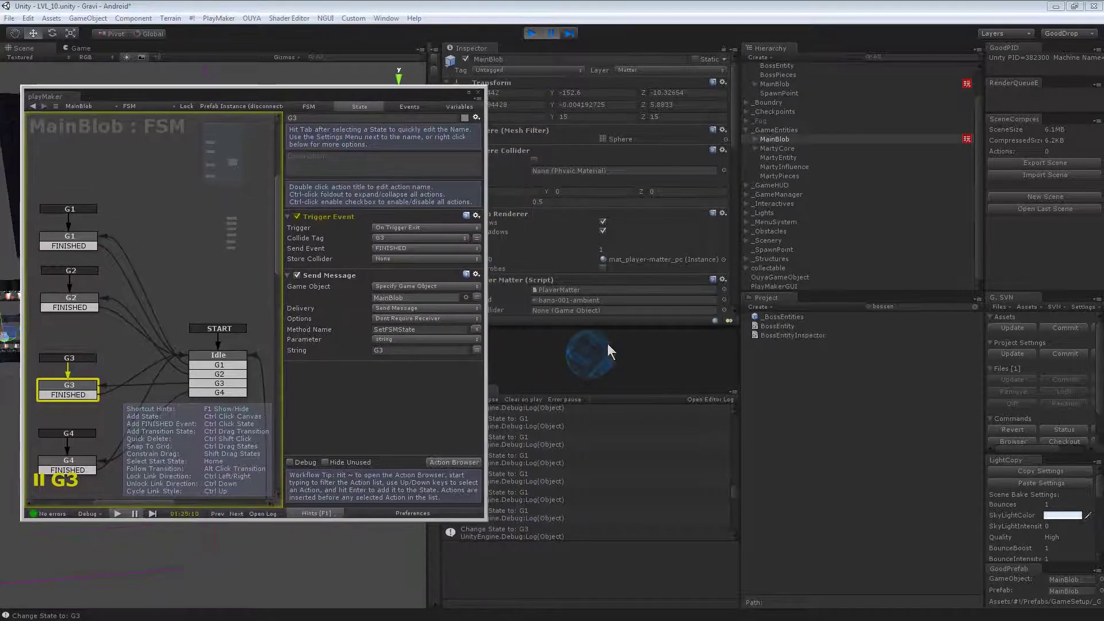
pyautogui.click(611, 425)
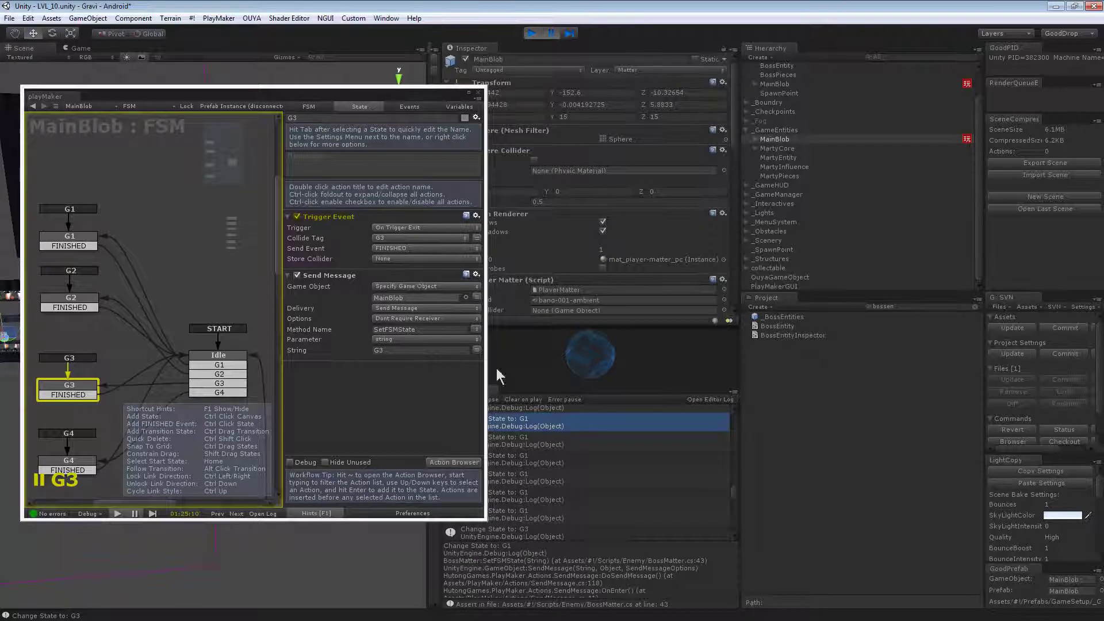
# Move the playMaker editor clear of the game view, clear the console log and resume the paused game
pyautogui.moveTo(365, 98); pyautogui.dragTo(945, 8)
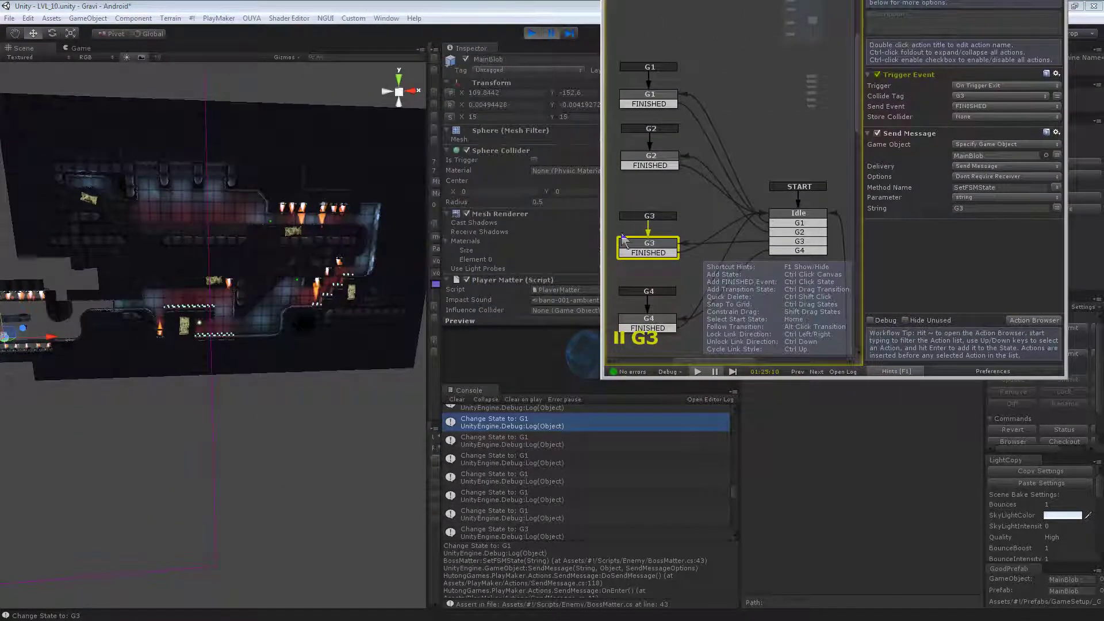
pyautogui.click(457, 400)
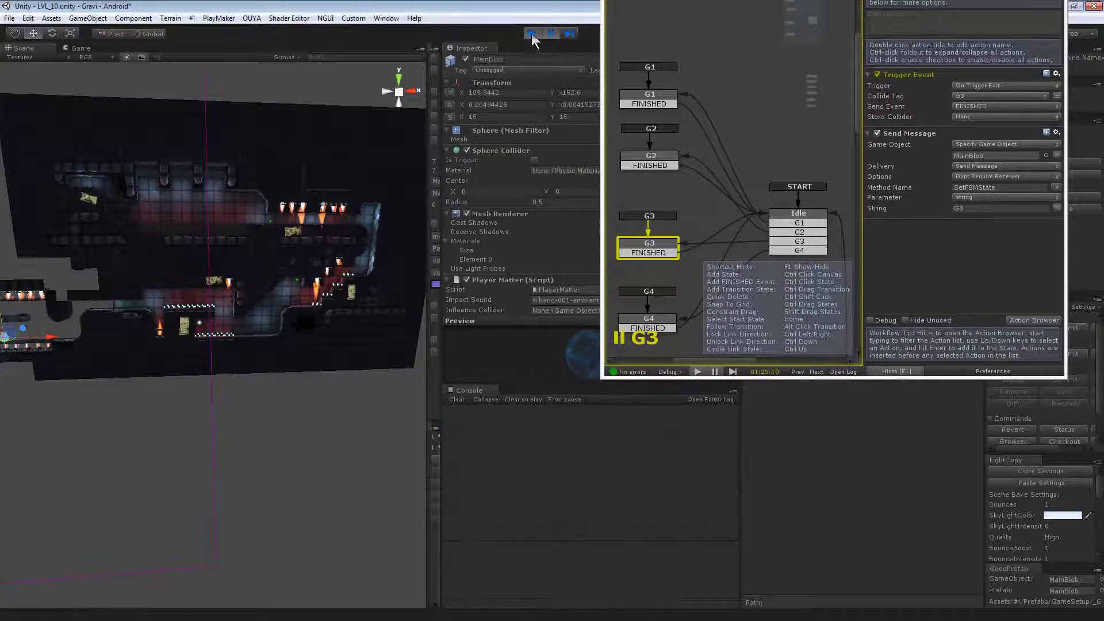
pyautogui.click(551, 33)
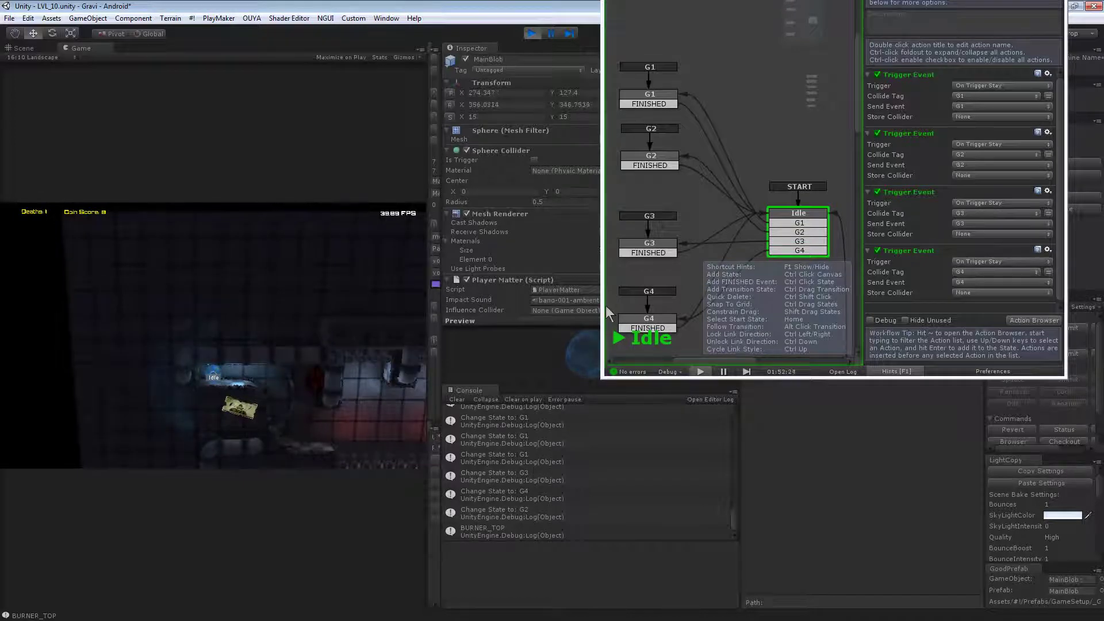
# Pause the game and compare the player MainBlob's G3 and Idle states with the boss MainBlob's state machine
pyautogui.moveTo(775, 0); pyautogui.dragTo(224, 118)
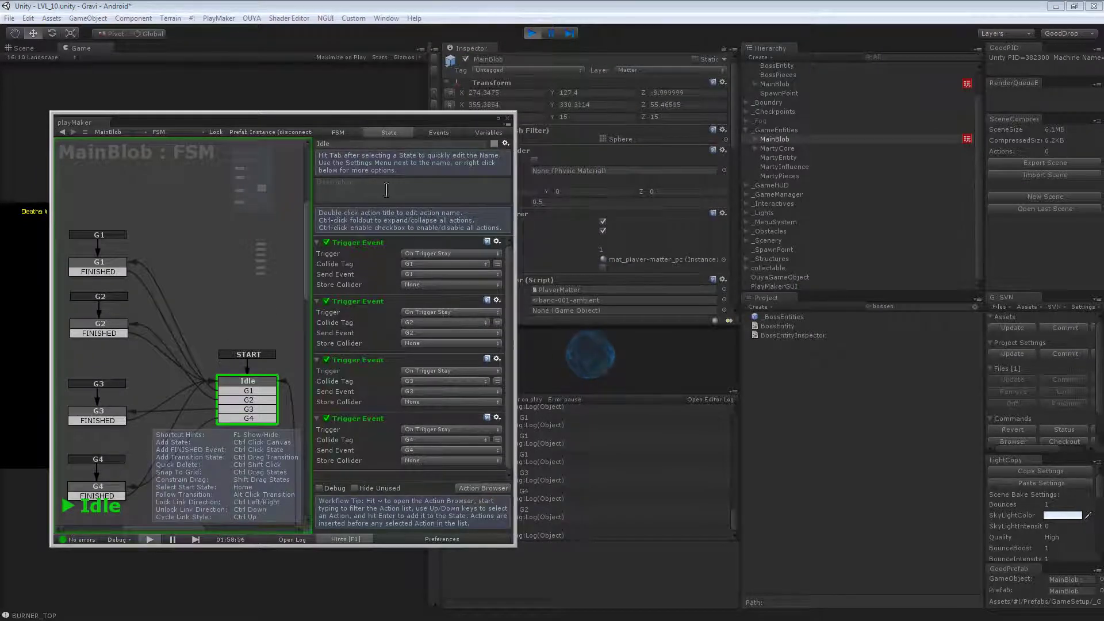
pyautogui.click(552, 34)
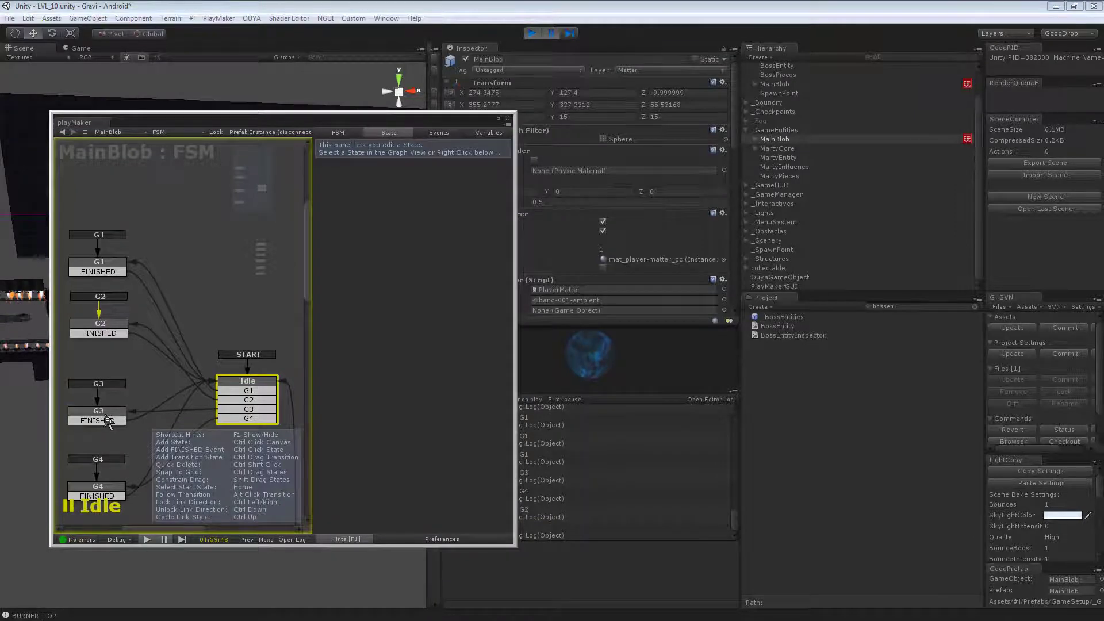
pyautogui.click(104, 412)
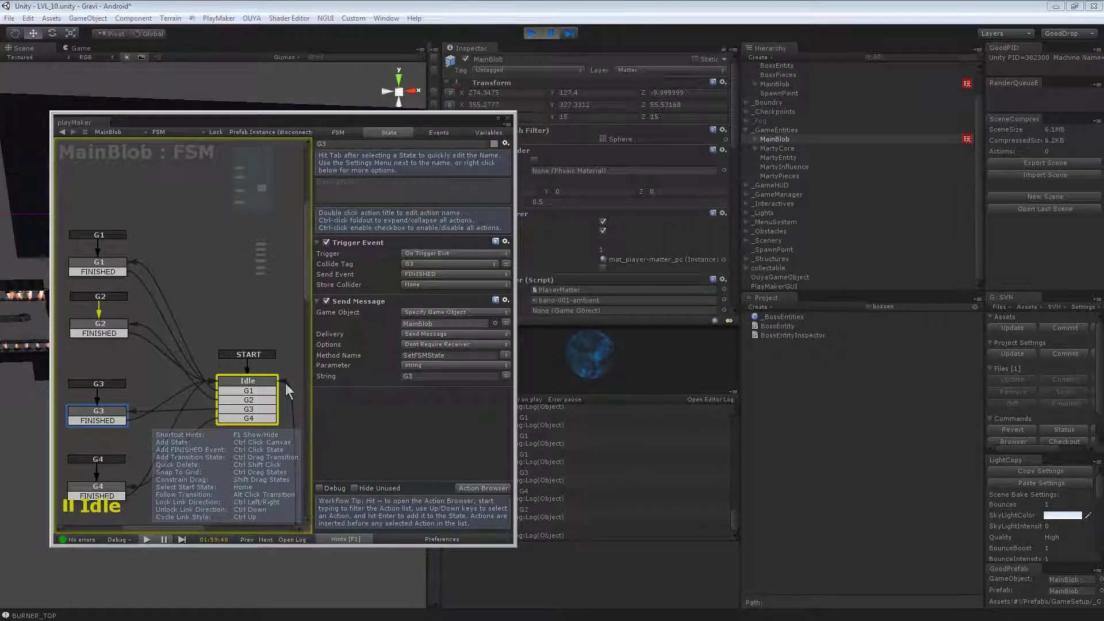
pyautogui.click(259, 384)
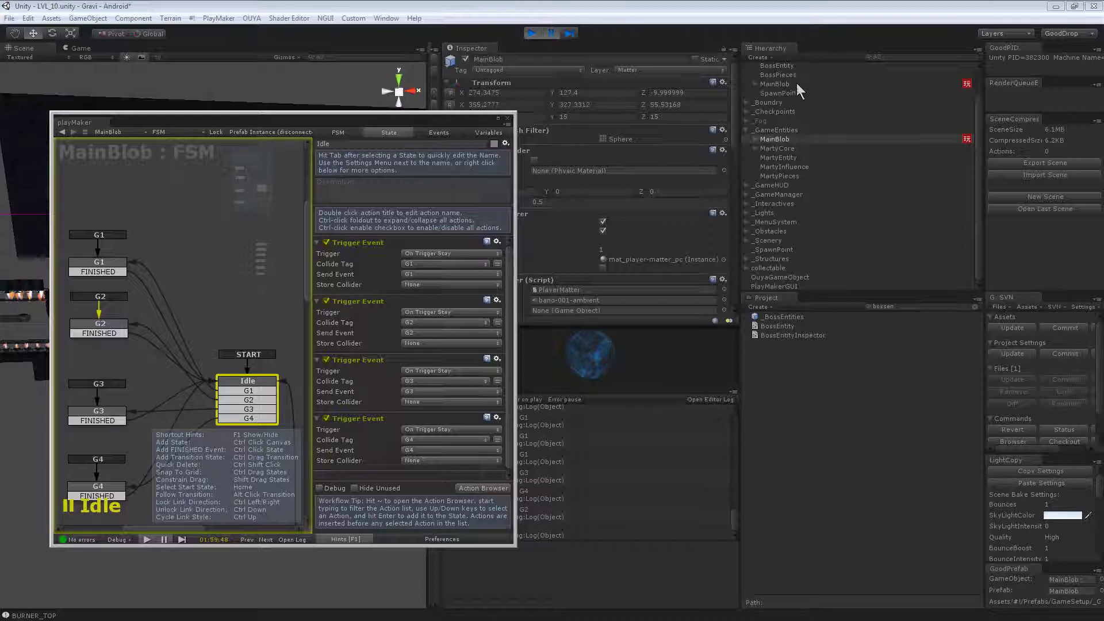
pyautogui.click(95, 411)
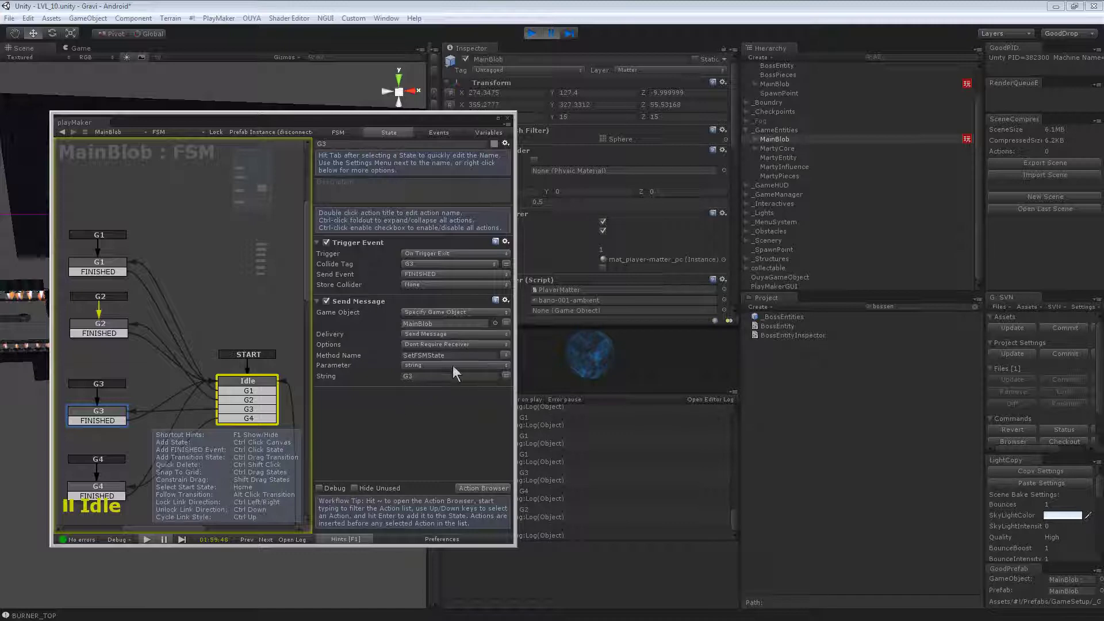
pyautogui.click(796, 83)
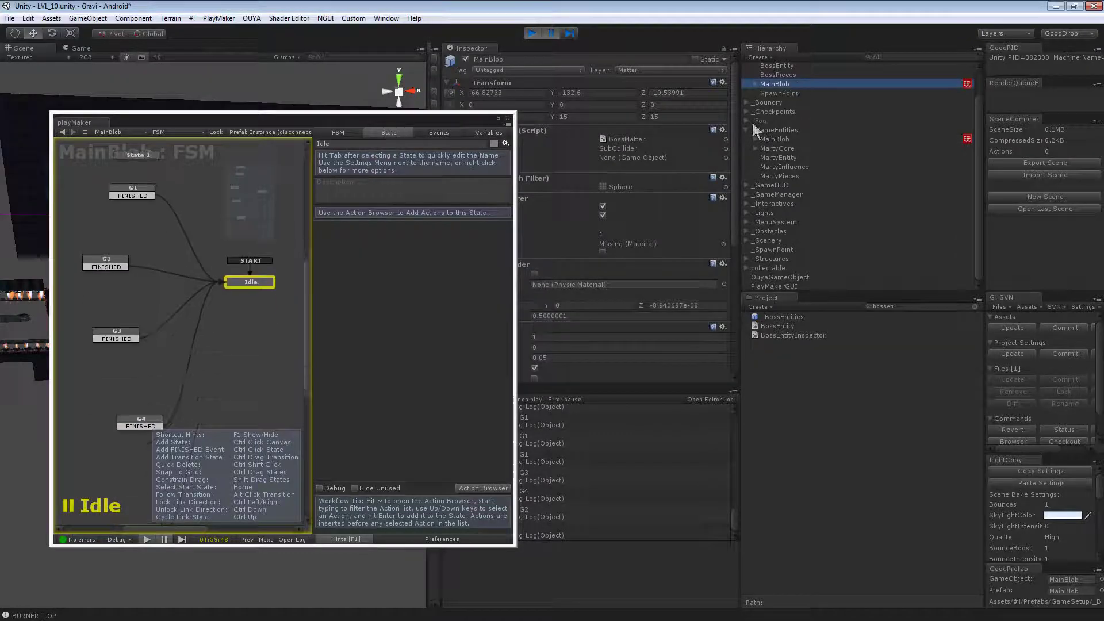
# Inspect the actions in the Idle, G1, G2, G3 and G4 states of the boss MainBlob's FSM
pyautogui.click(251, 284)
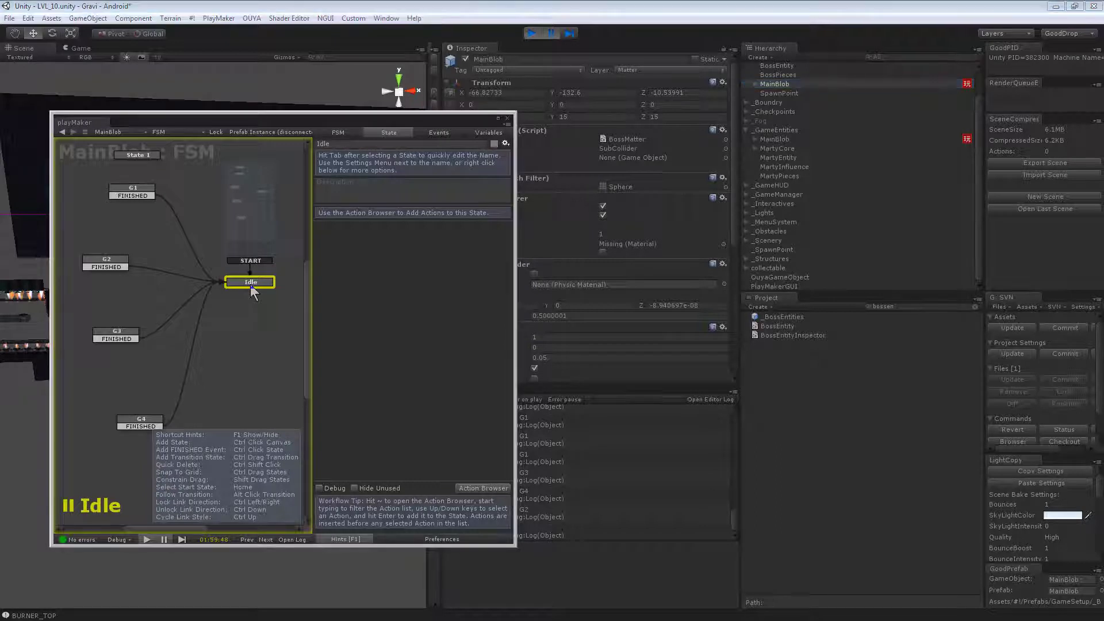
pyautogui.click(141, 197)
pyautogui.click(105, 264)
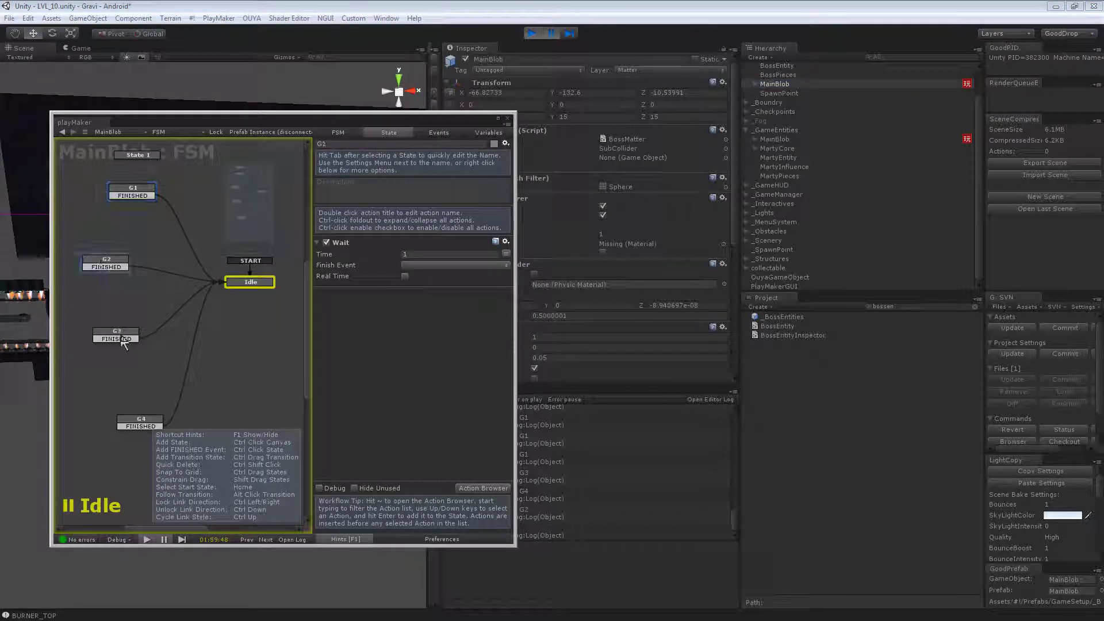
pyautogui.click(151, 425)
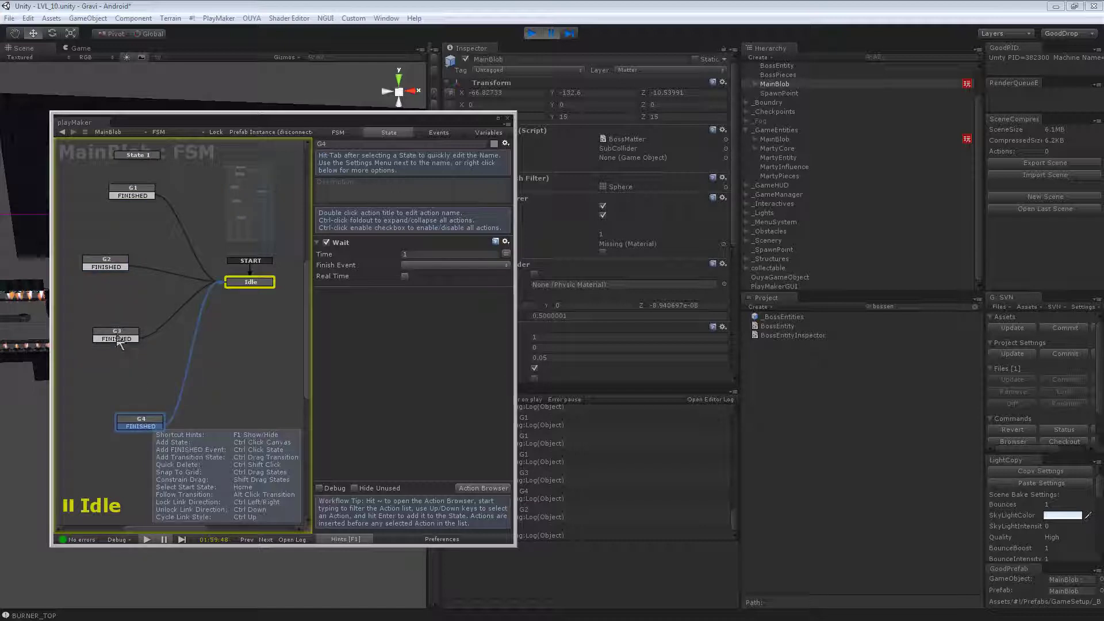
pyautogui.click(118, 339)
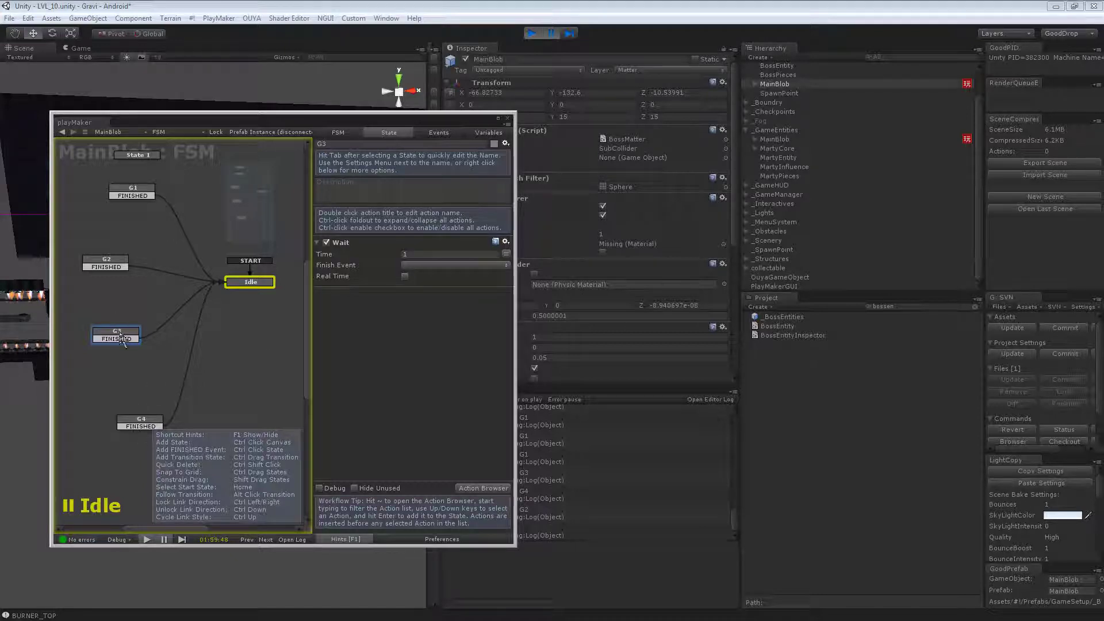
pyautogui.click(115, 268)
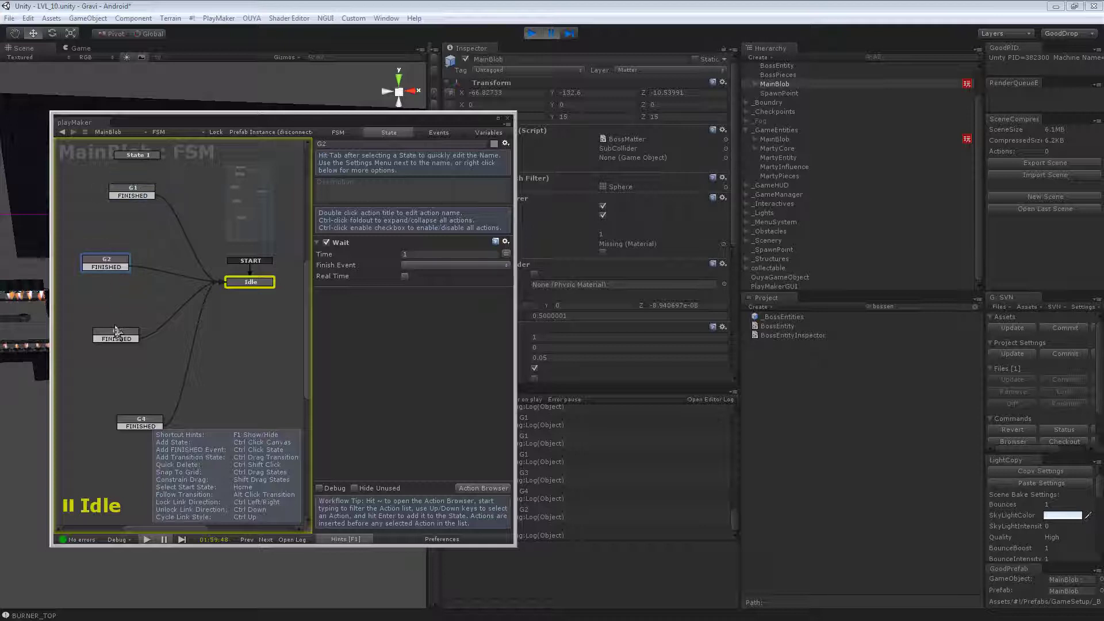
pyautogui.click(116, 337)
pyautogui.click(140, 424)
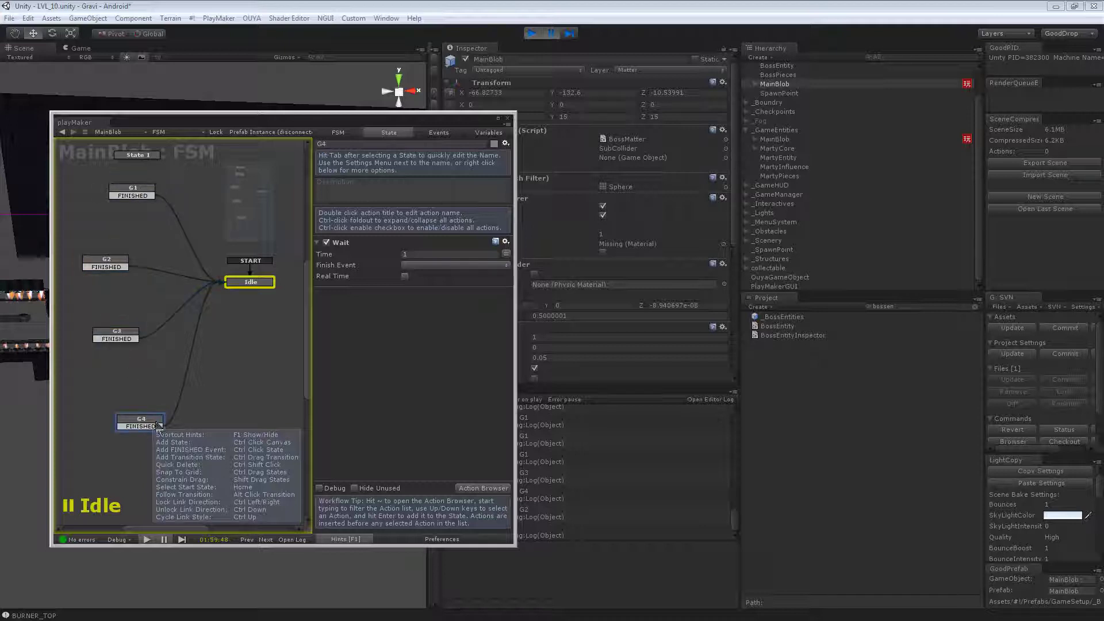